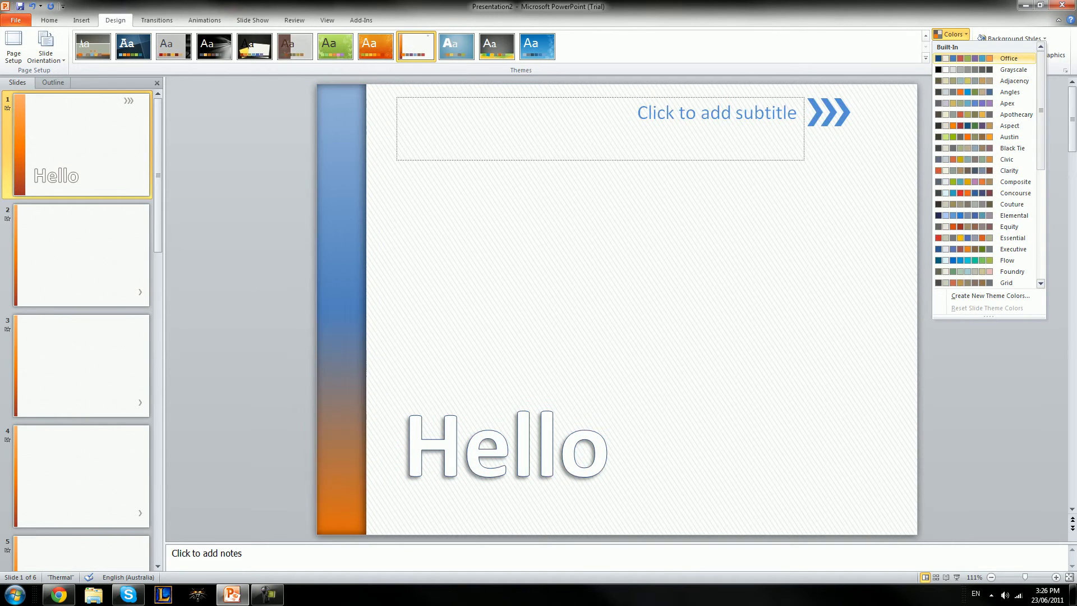
Close the Colors and Fonts galleries without applying a new colour scheme or font set
left_click(951, 34)
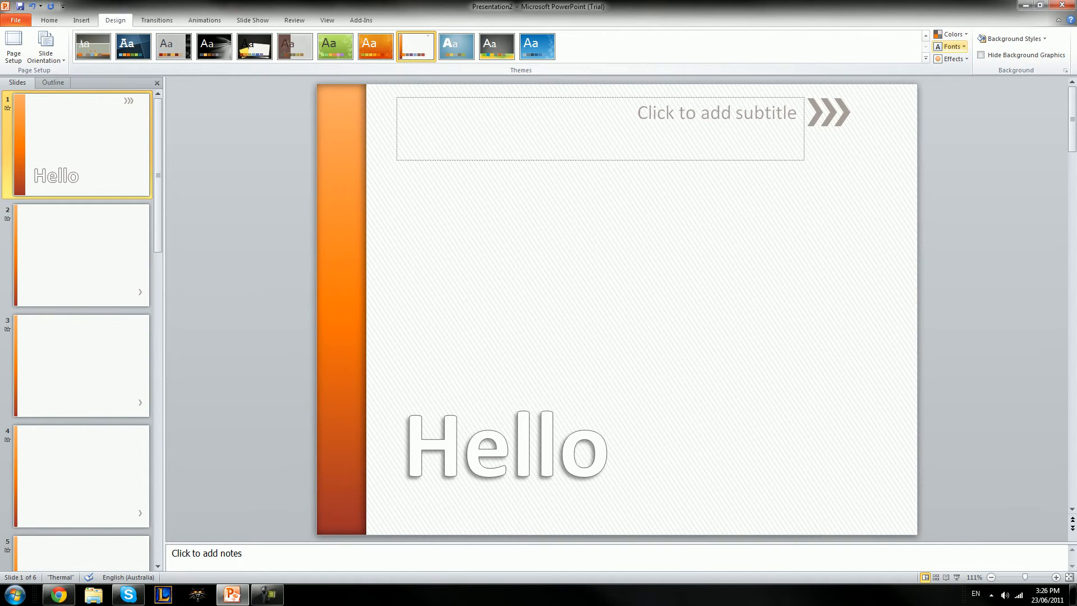
left_click(951, 46)
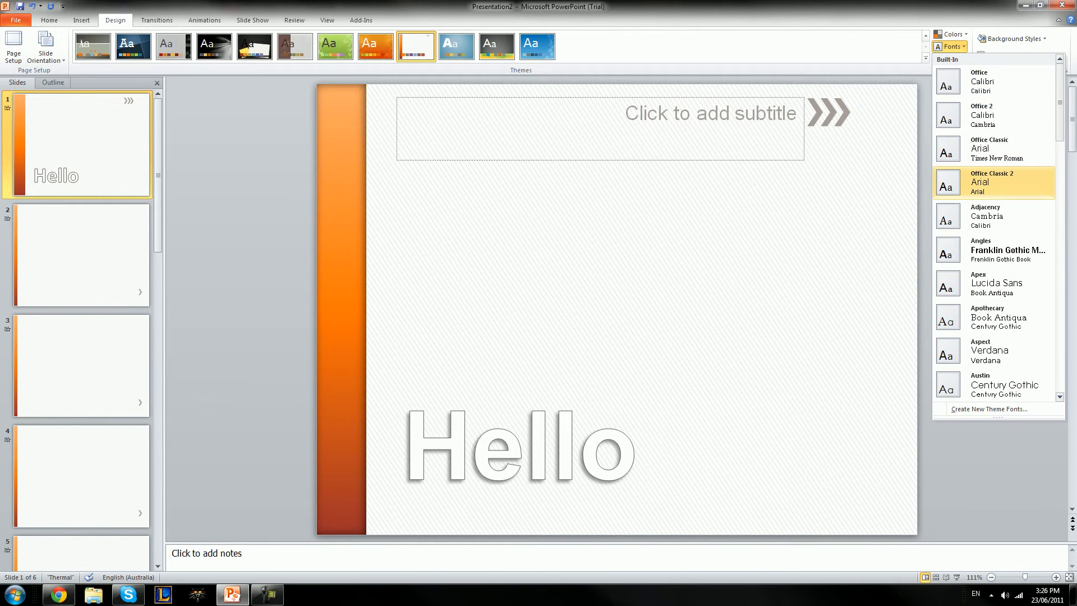
left_click(951, 47)
Try the Elemental theme effects, then restore the Office effects and show Transitions
left_click(951, 58)
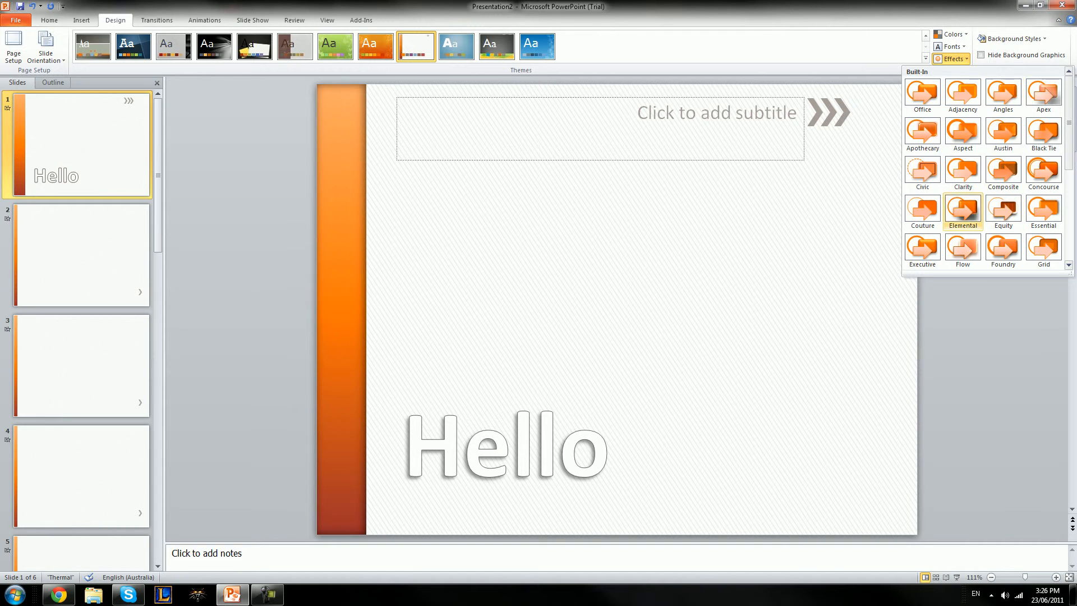
left_click(963, 212)
left_click(951, 58)
left_click(922, 96)
left_click(157, 20)
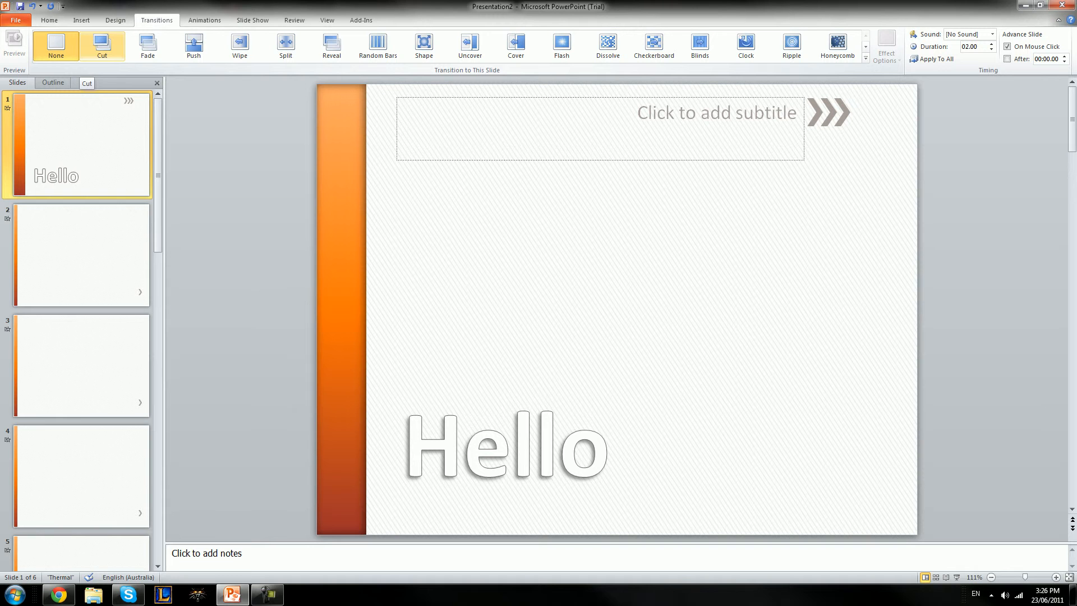
Trial Cut, Split, Shape, Uncover, Cover and Flash, then give slide 1 Honeycomb at 04.40
left_click(102, 44)
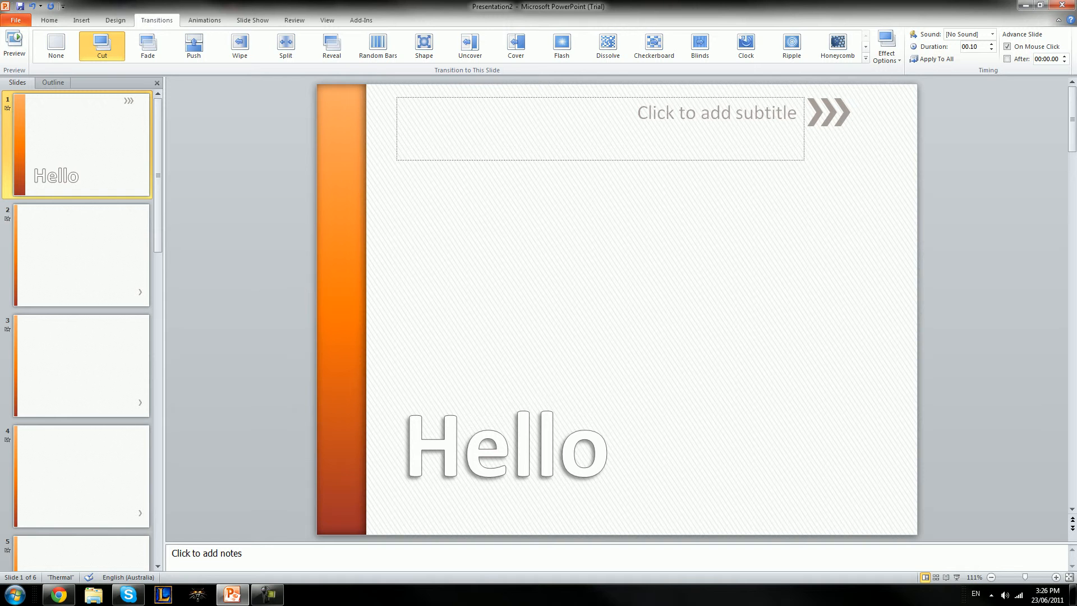
left_click(14, 45)
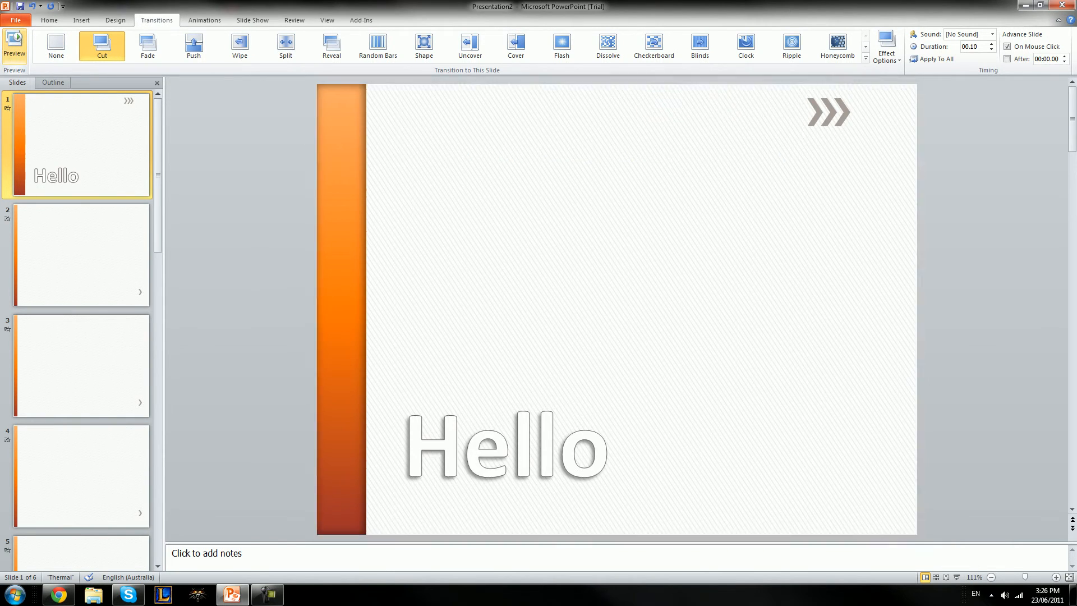
left_click(286, 45)
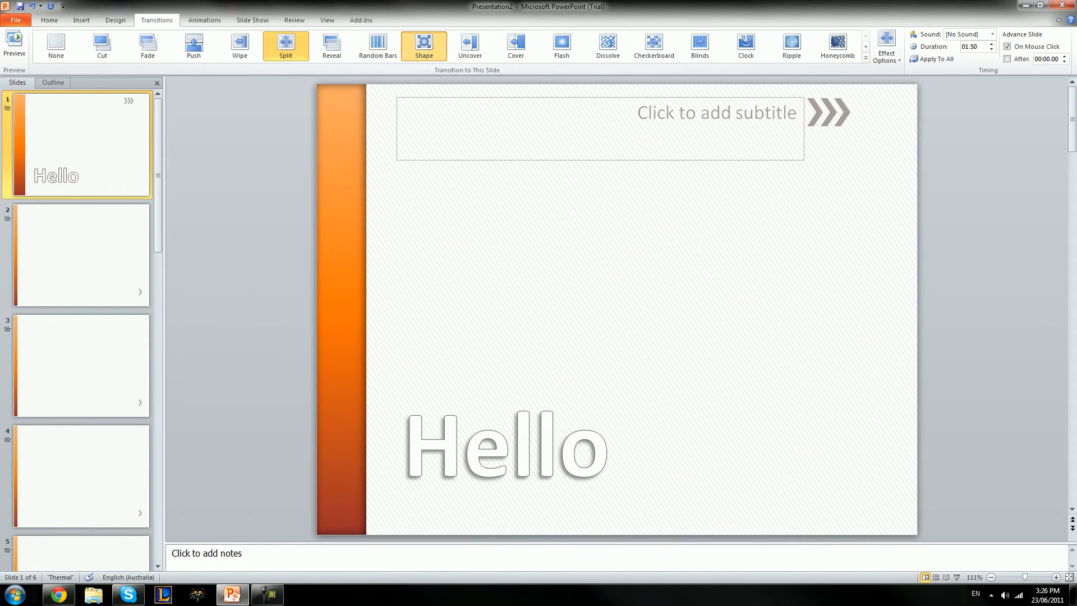
left_click(424, 45)
left_click(470, 45)
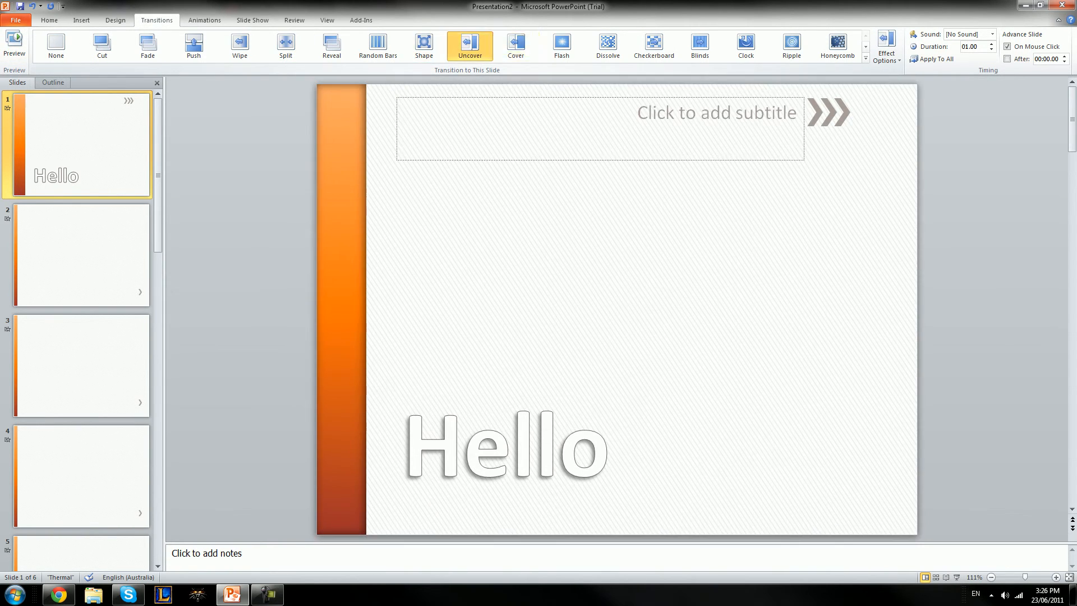
left_click(516, 45)
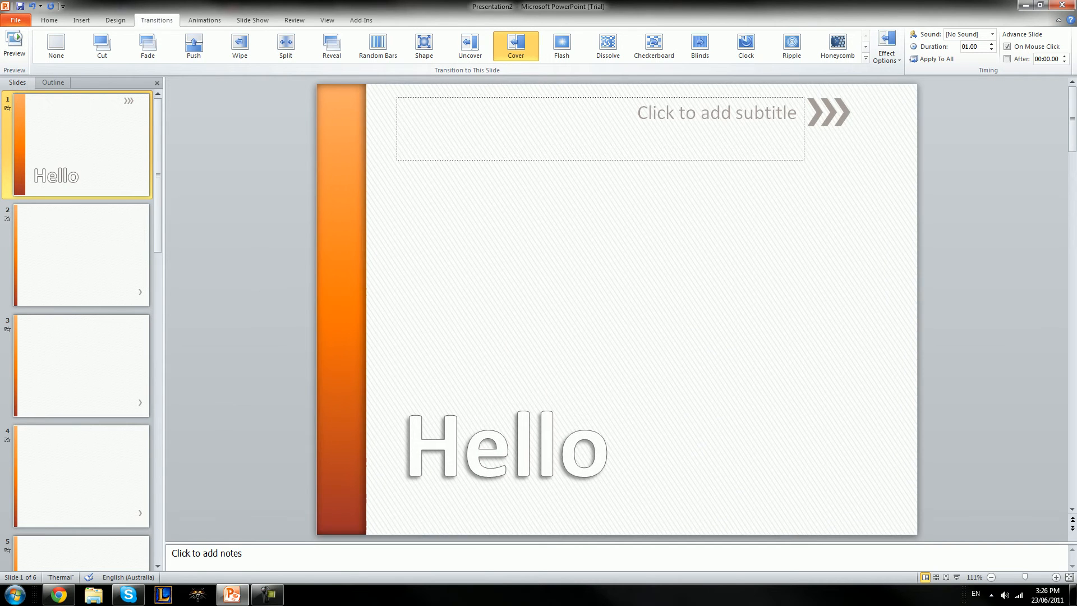
left_click(562, 45)
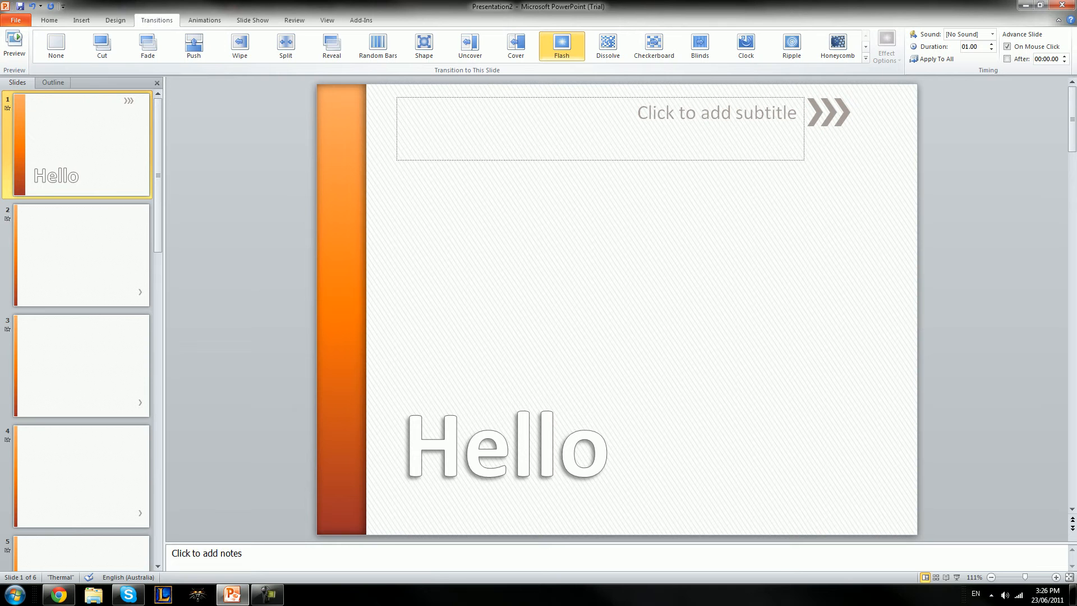
left_click(838, 45)
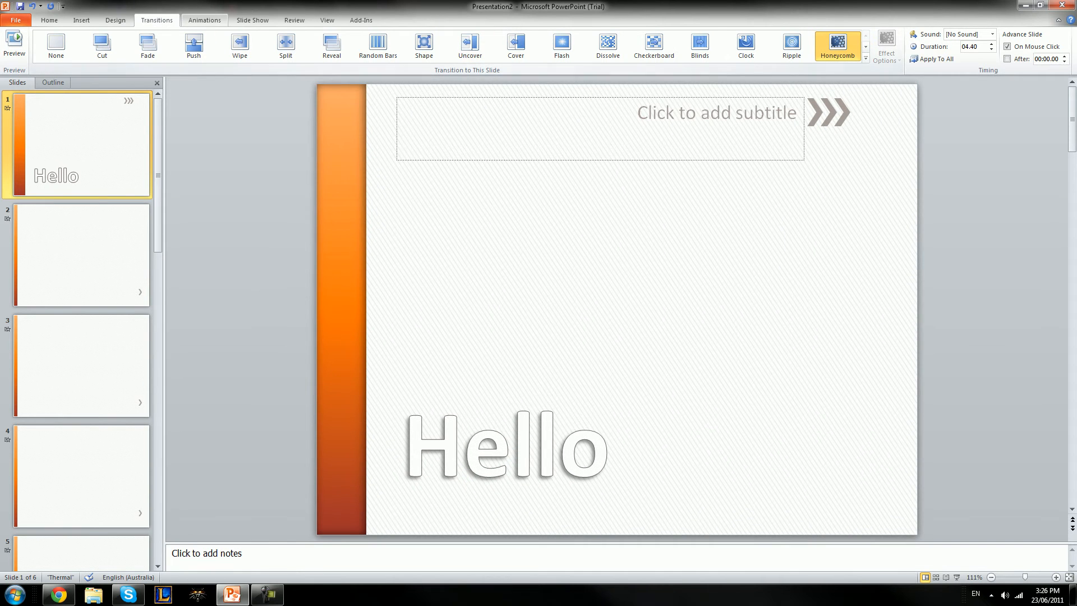
Leave the transition sound at No Sound and move on to animations
left_click(992, 34)
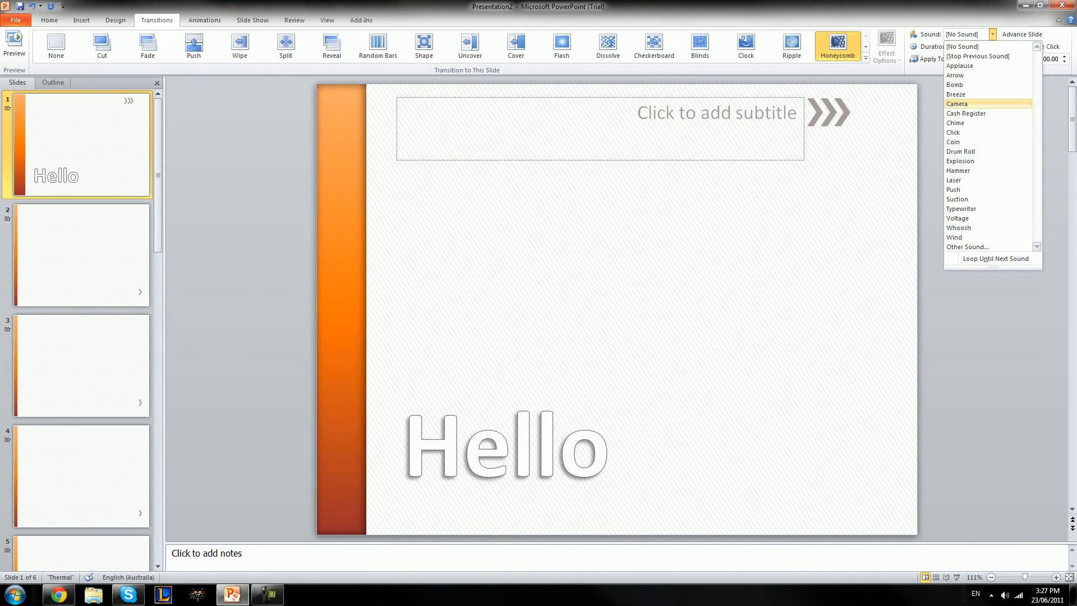
left_click(992, 34)
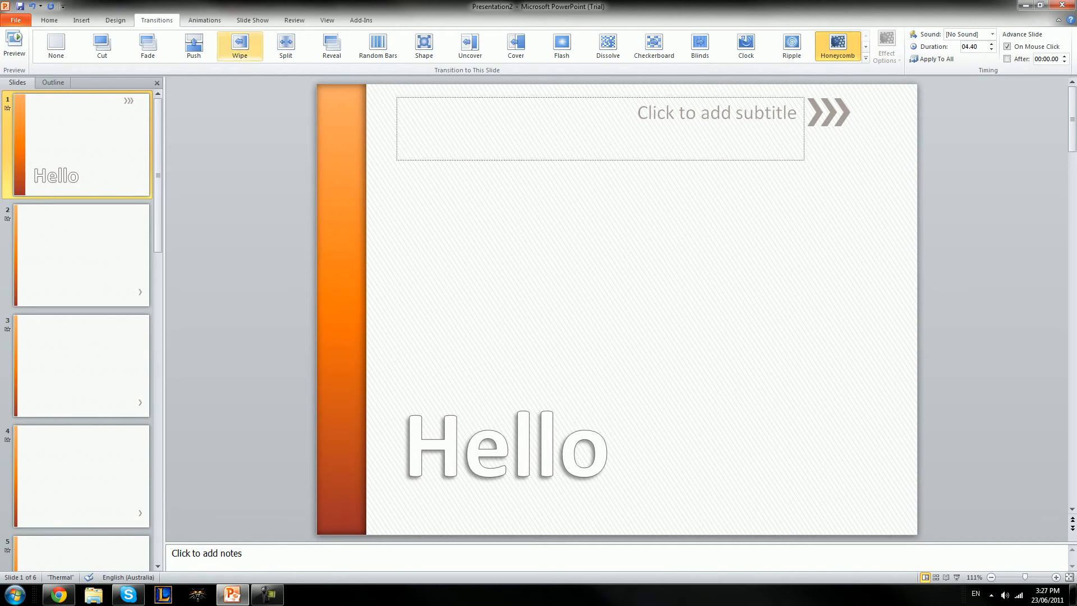
left_click(204, 20)
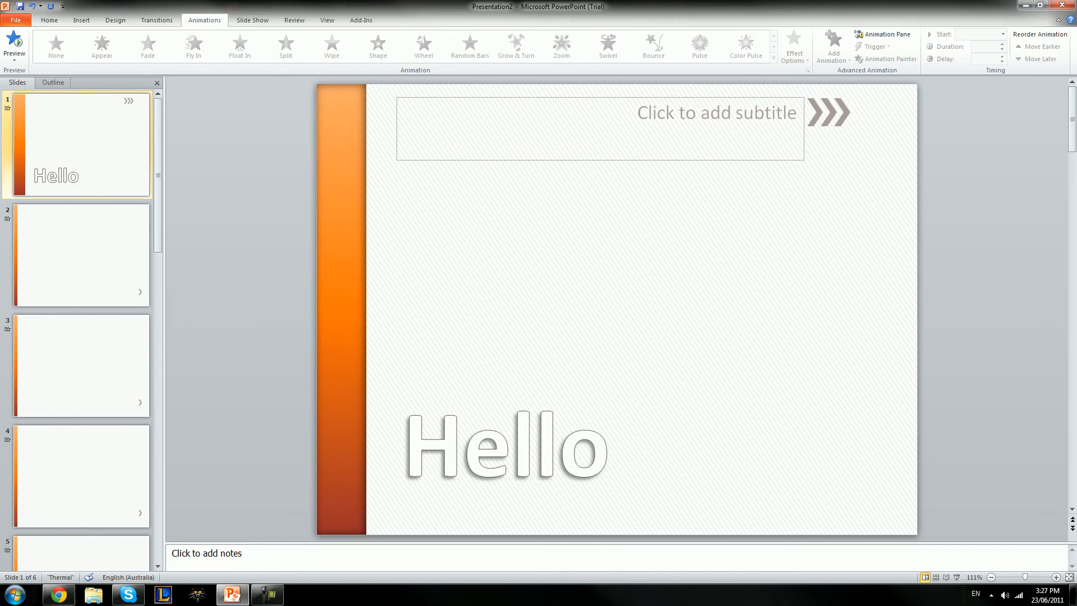
Select the Hello title and, after trying Float In, Shape and Swivel, apply Bounce
left_click(463, 449)
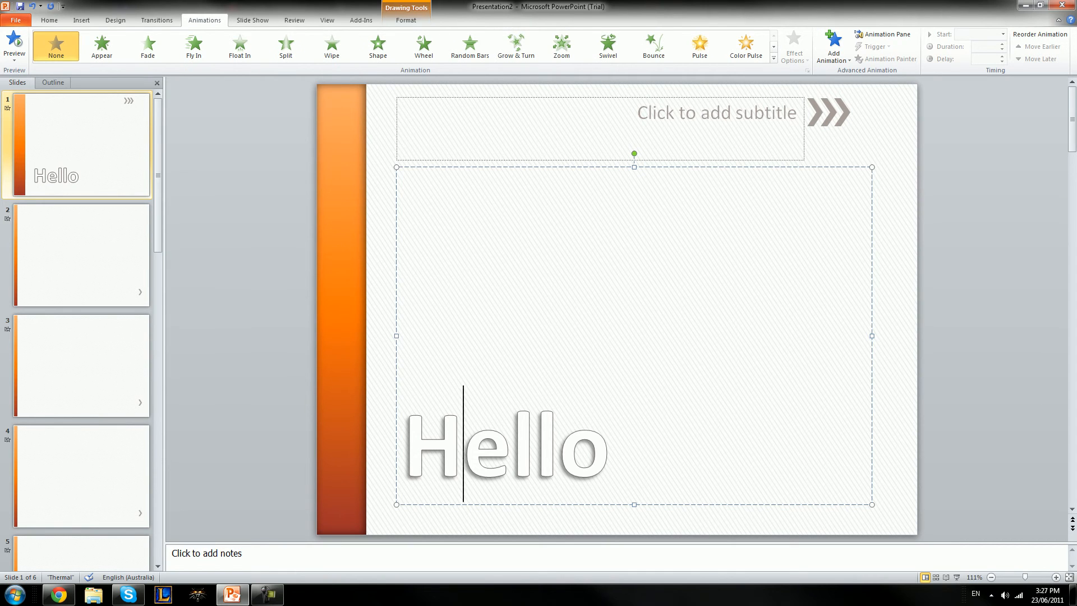
left_click(559, 448)
left_click(239, 45)
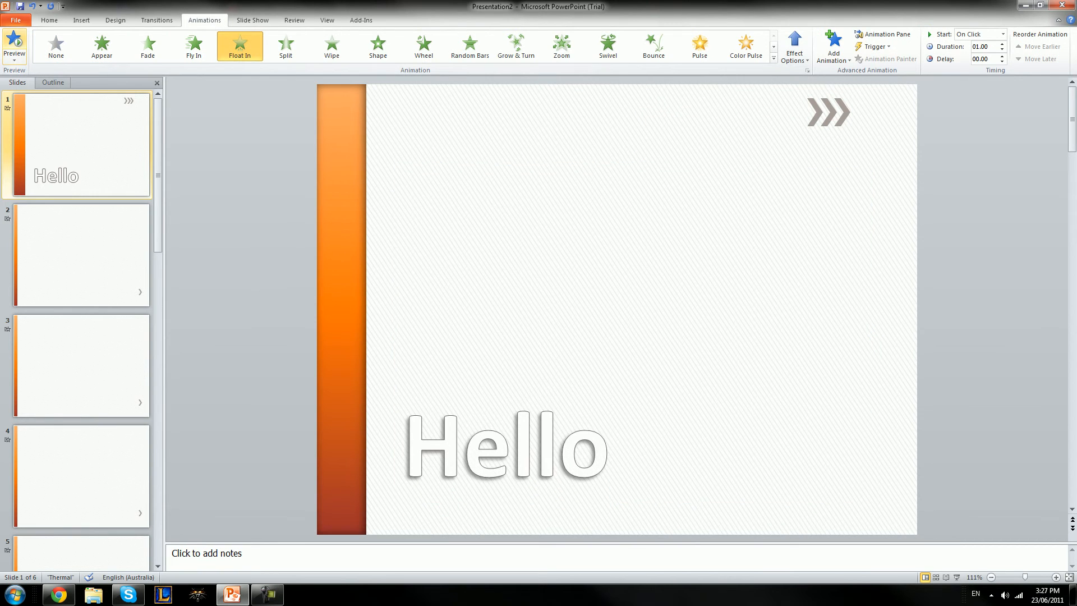
left_click(377, 45)
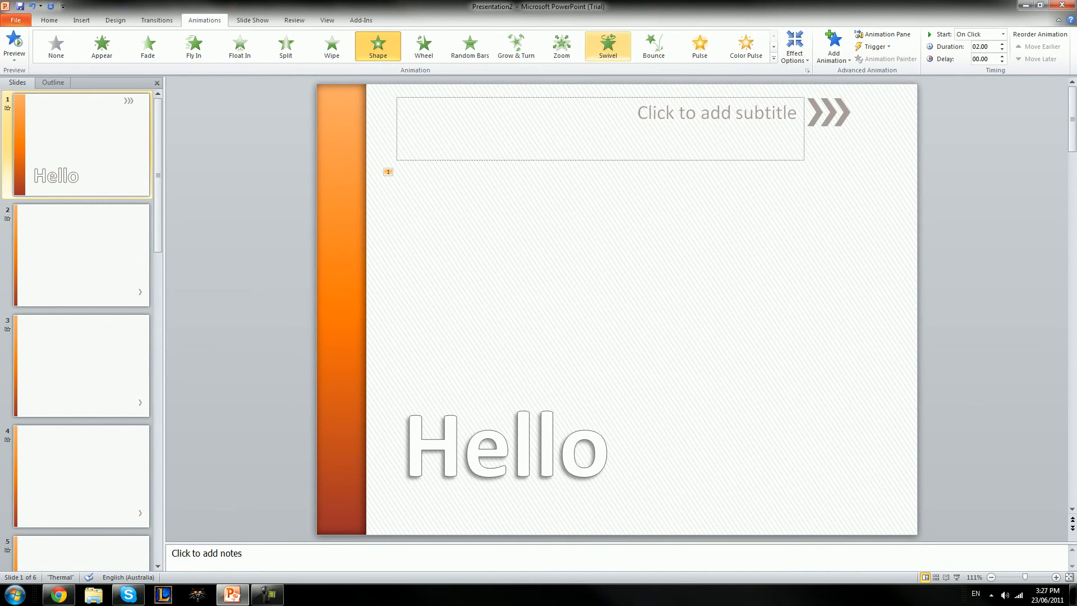
left_click(608, 45)
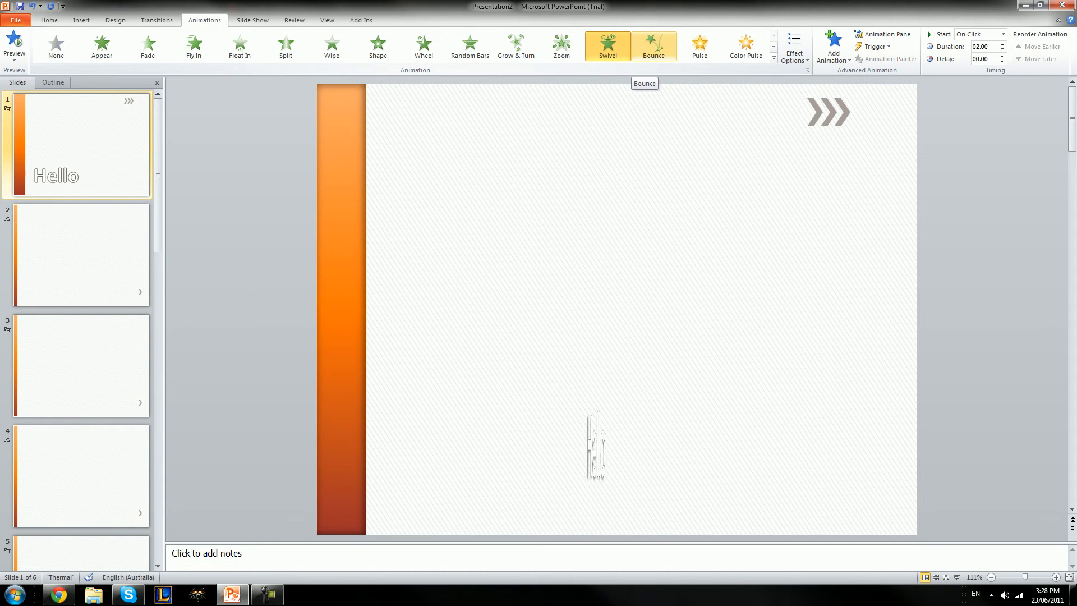
left_click(654, 44)
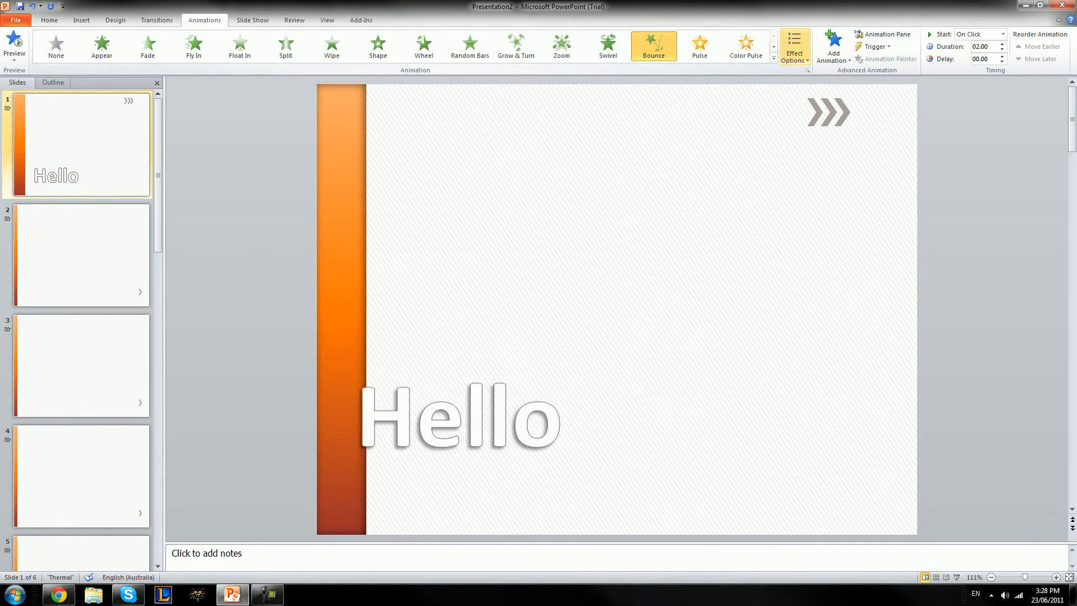
Check the full animation effects gallery, dismiss it, and go to Slide Show
left_click(773, 58)
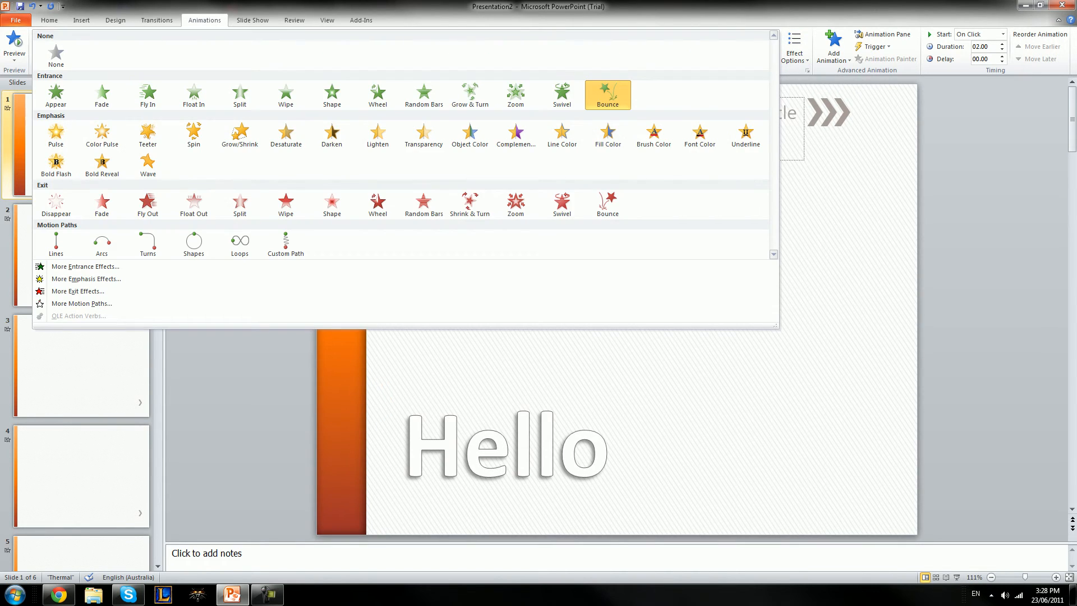
key("Escape")
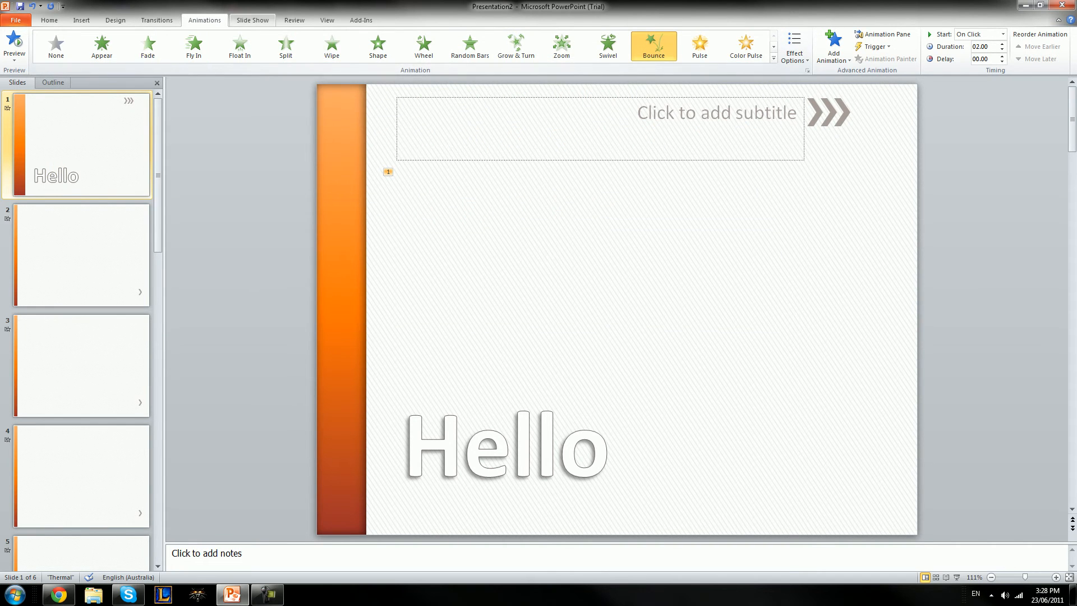
left_click(253, 20)
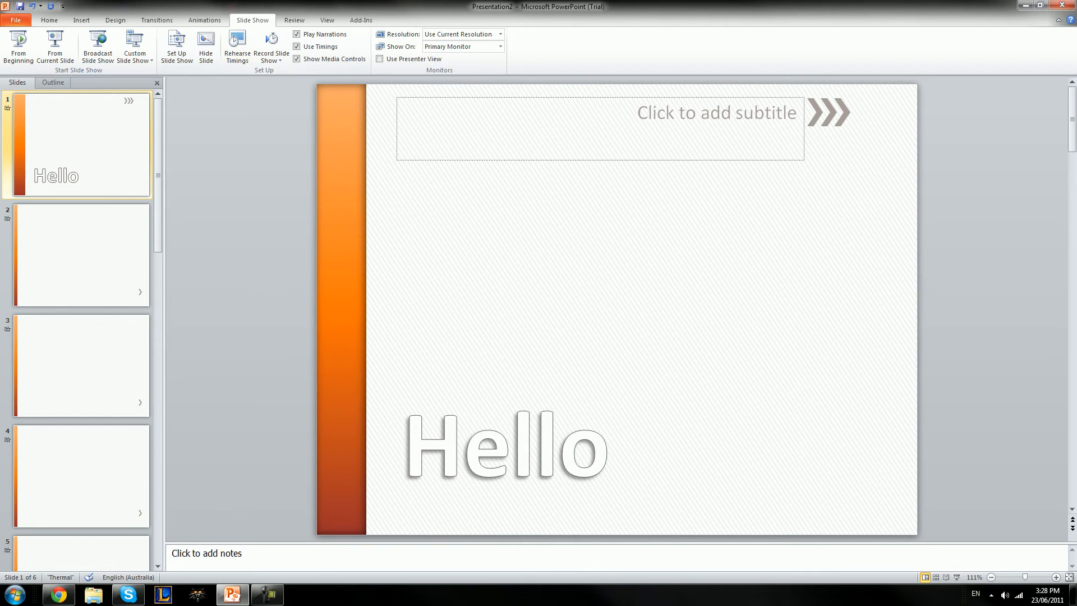
Start a new comment on slide 1 reading 'This is awesome/', then clear its text
left_click(295, 20)
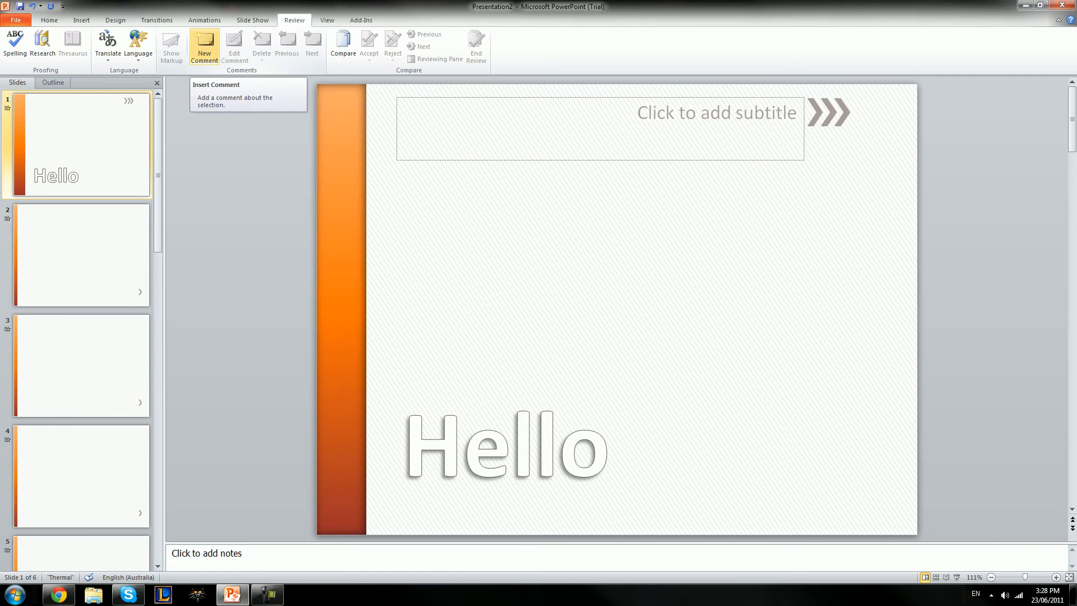
left_click(204, 46)
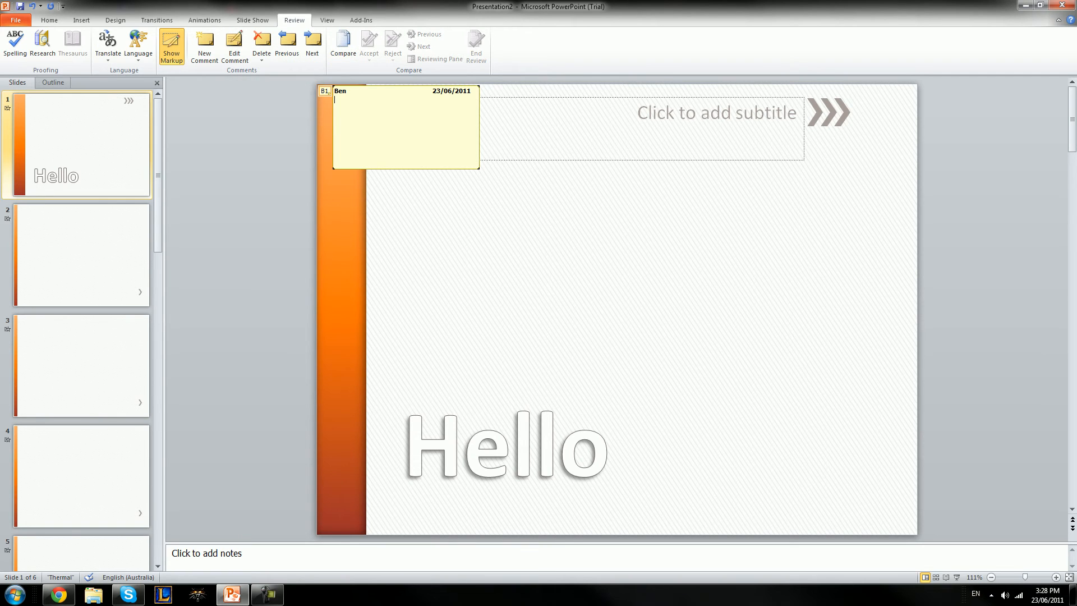
type("This is awesome/")
key("ctrl+a")
key("BackSpace")
Close the empty comment, delete it from the slide, and switch to View
left_click(328, 92)
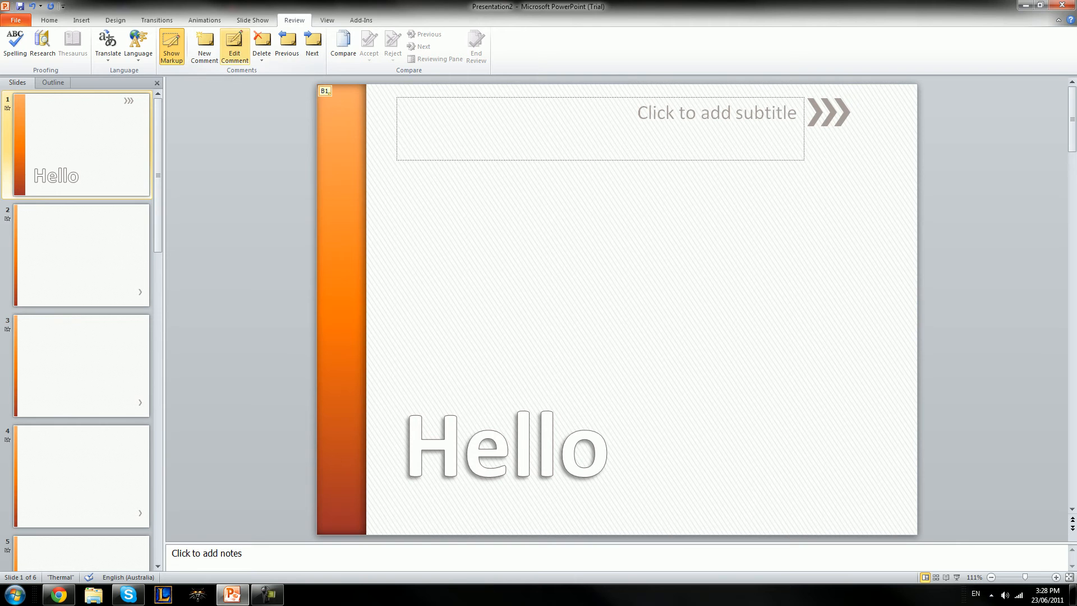
left_click(262, 42)
left_click(327, 20)
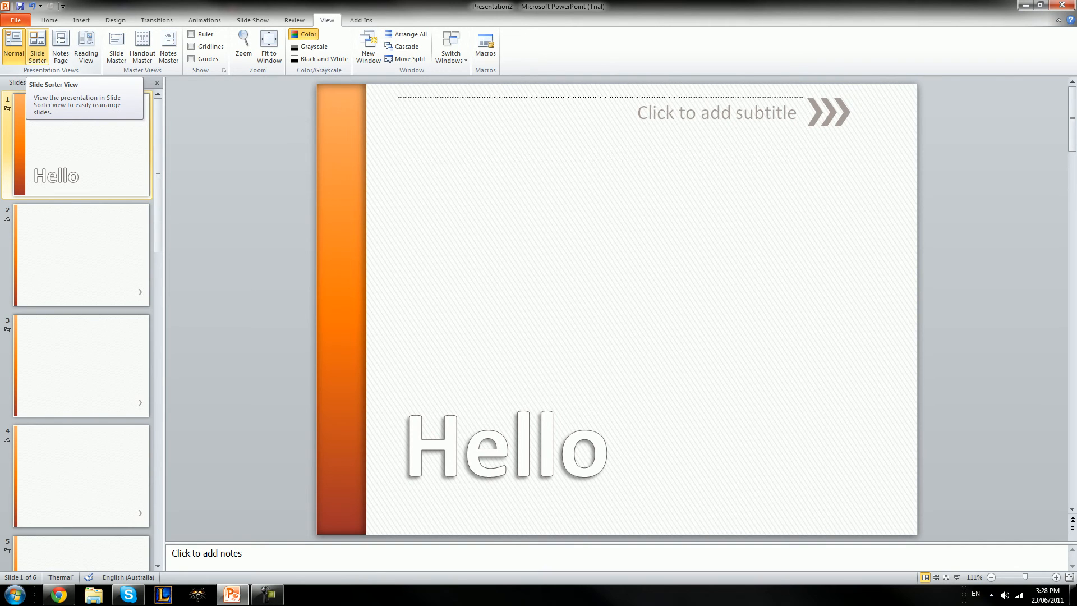
Via Slide Sorter and Notes Page, type 'This is the first slide. It says Hello.' as slide 1's note
left_click(37, 46)
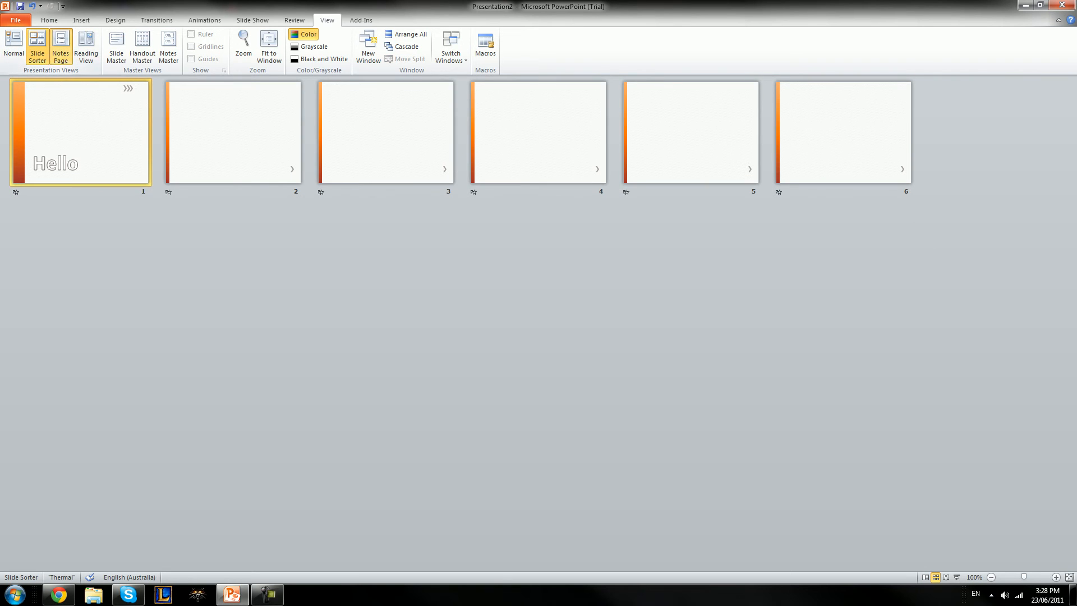
left_click(60, 47)
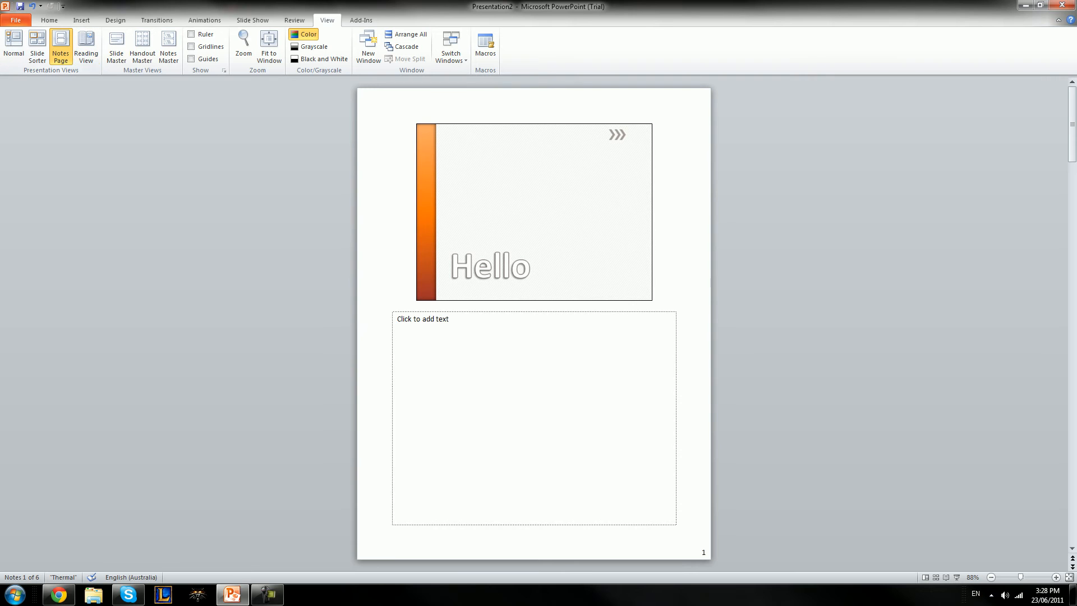
left_click(423, 319)
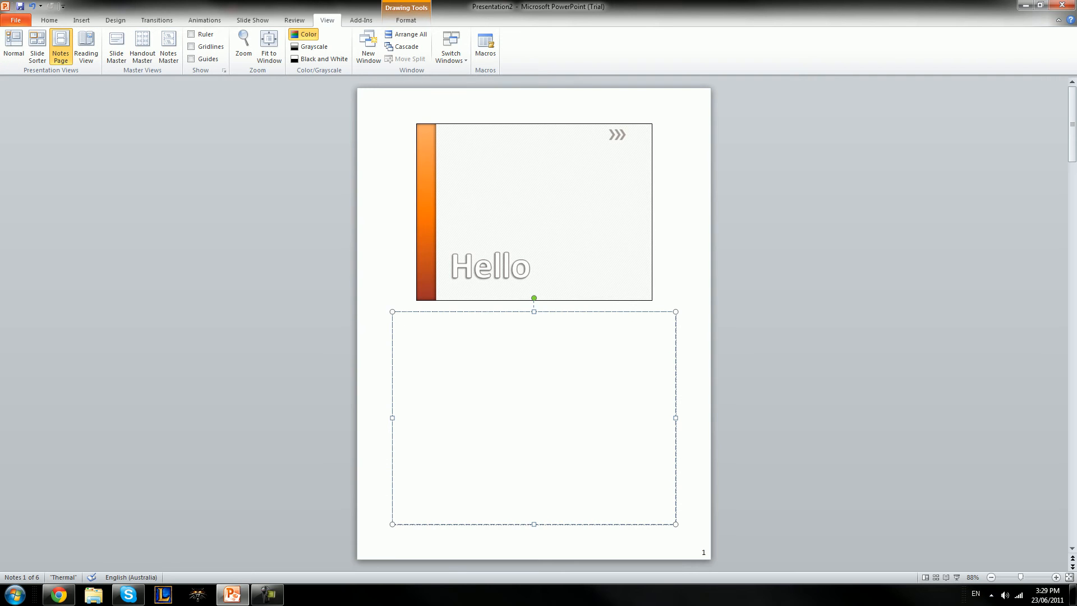
type("TYhis")
key("BackSpace")
key("BackSpace")
key("BackSpace")
key("BackSpace")
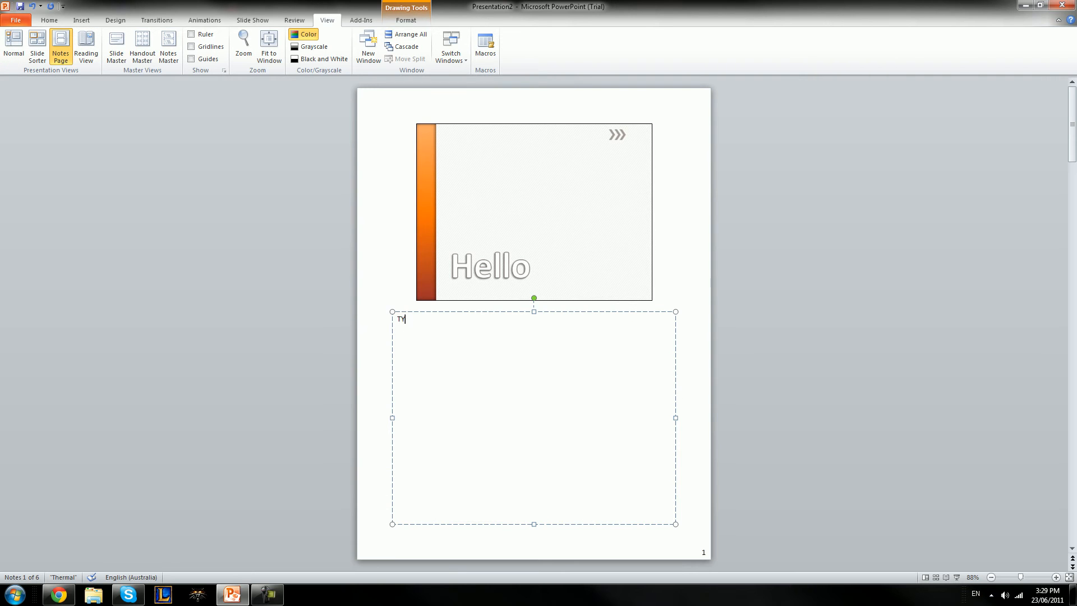
type("his is the first slide.  It says Hello.")
Preview the deck in Reading View, then exit back to the editor
right_click(62, 81)
left_click(86, 47)
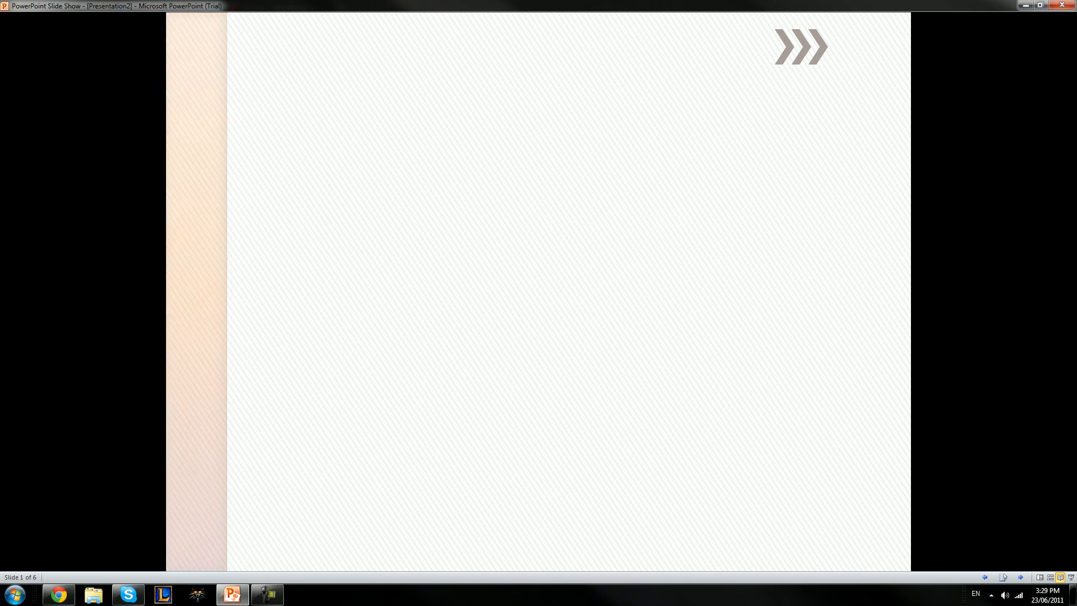
key("Escape")
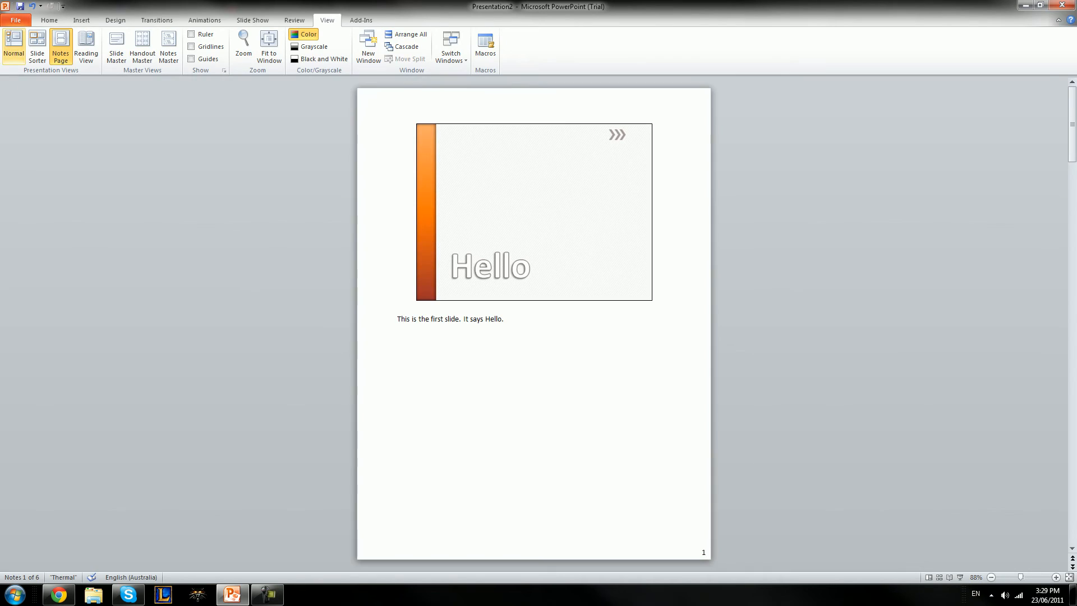
Switch between Normal and Notes Page, ending in Normal with the speaker note text selected
left_click(14, 45)
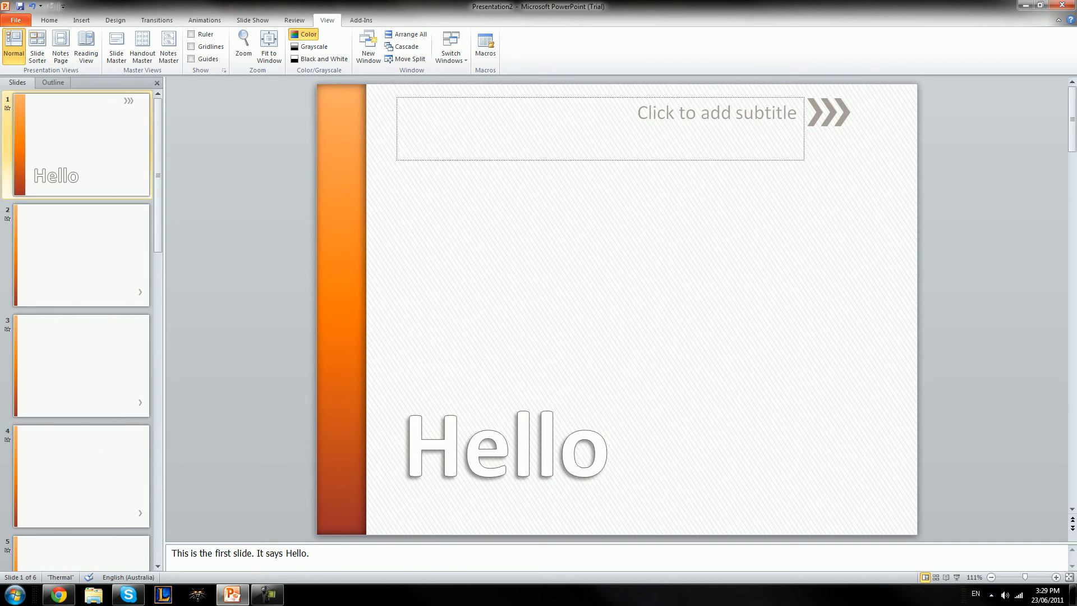
left_click(61, 46)
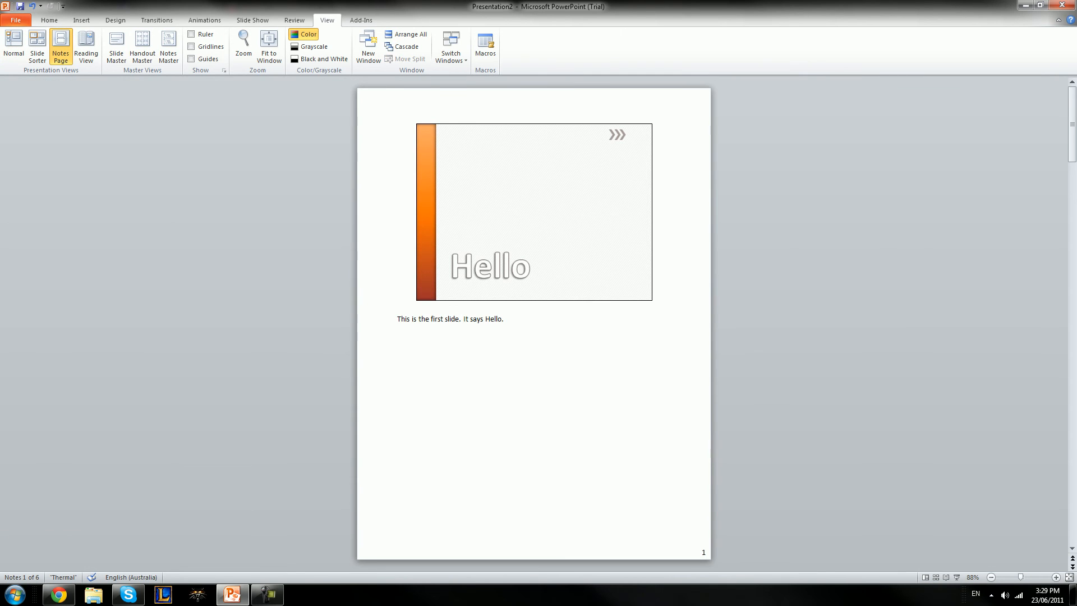
left_click(13, 46)
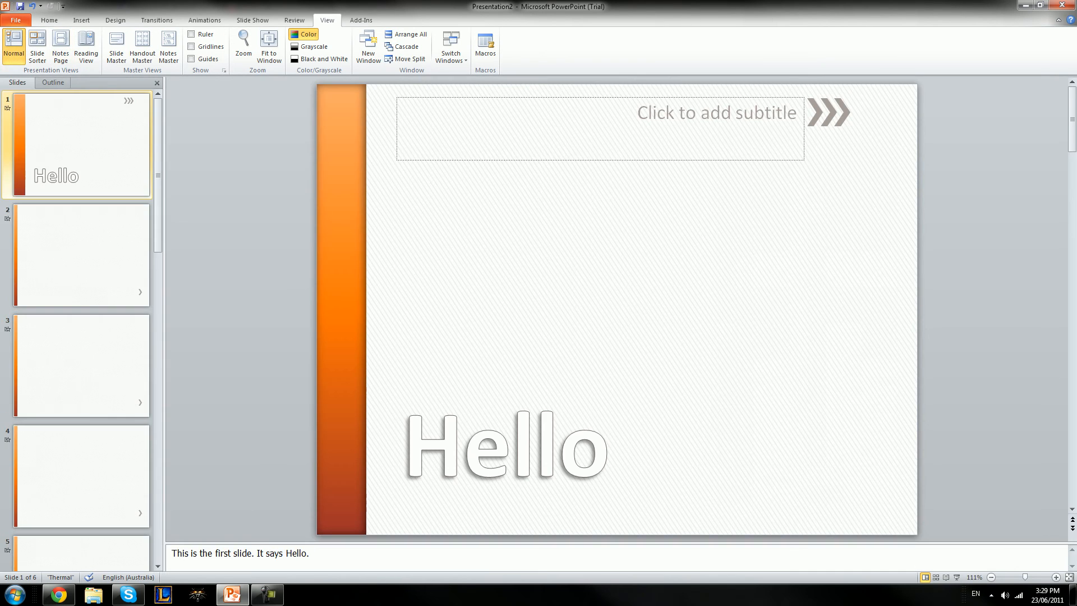
left_click_drag(313, 554, 170, 554)
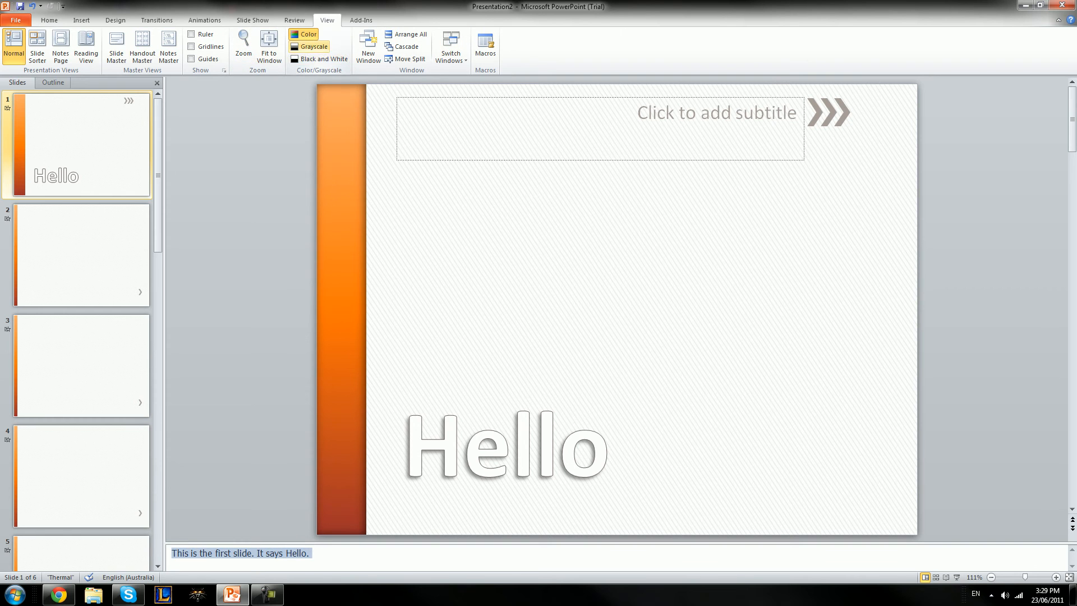
Preview the slides in Grayscale, return to colour, and browse View, Add-Ins, Insert and Home
left_click(313, 46)
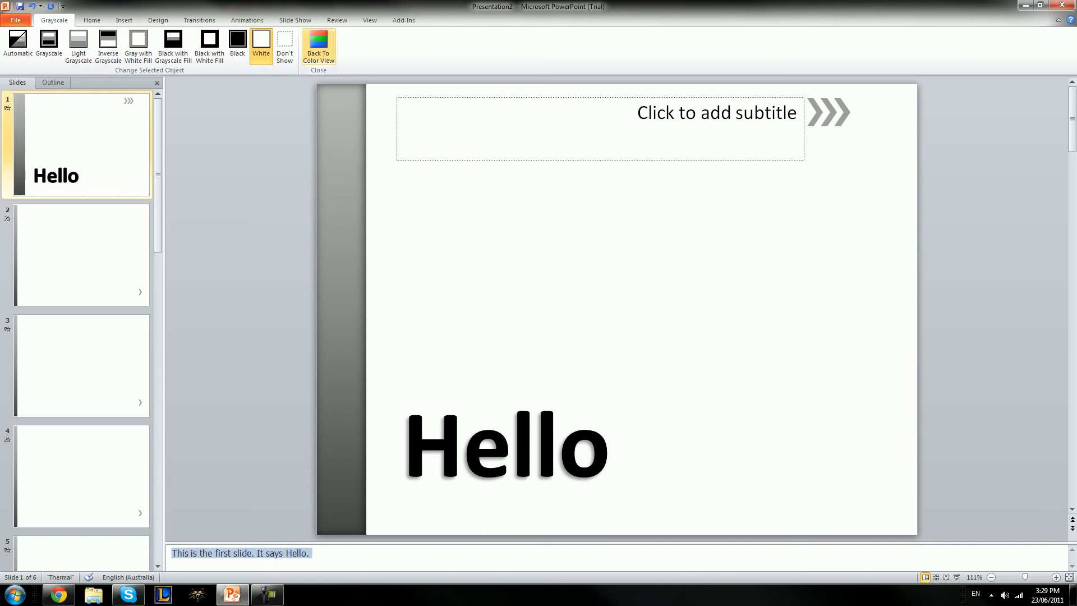
left_click(318, 45)
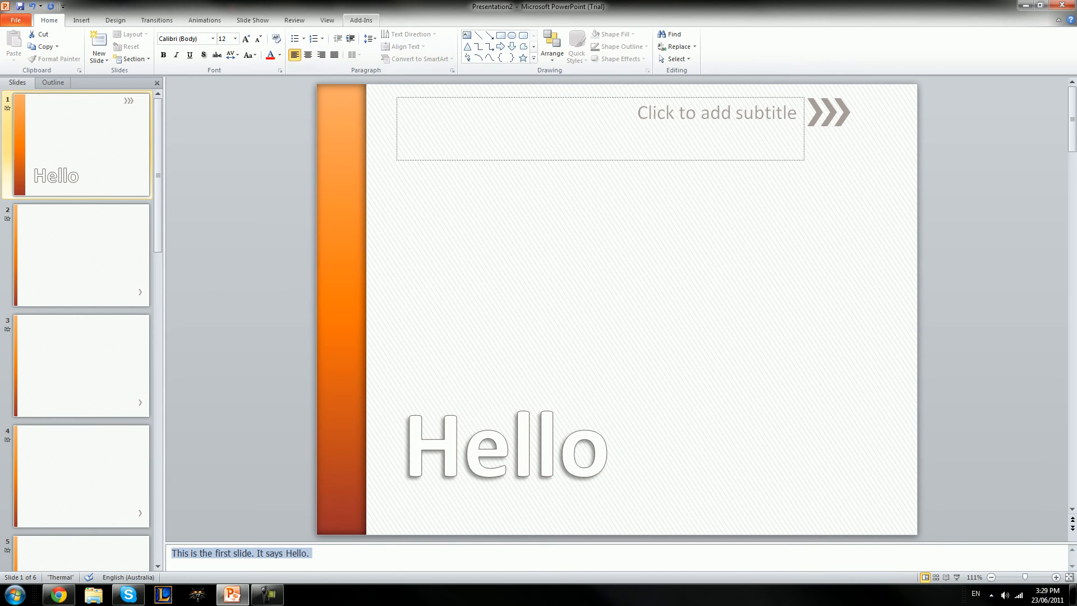
left_click(327, 20)
left_click(360, 20)
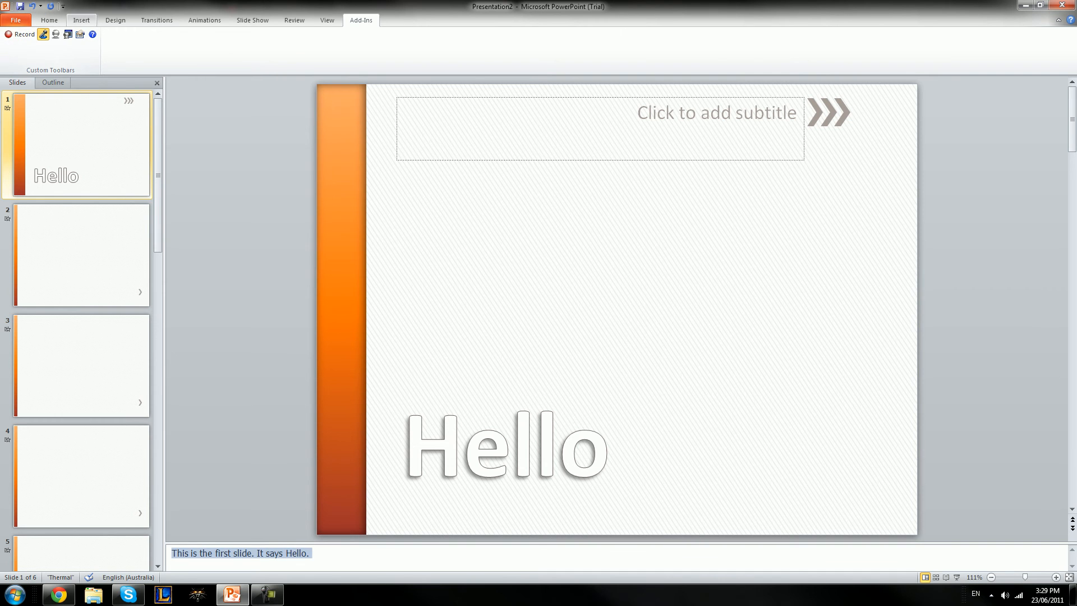
left_click(81, 19)
left_click(49, 21)
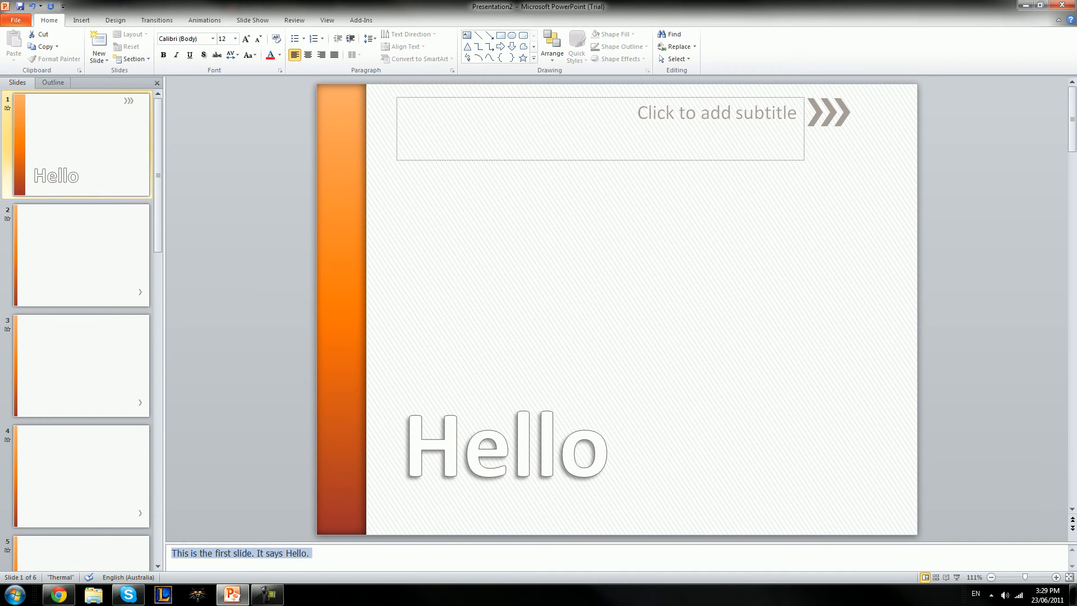
Type 'Slide 2' into slide 2's content placeholder
left_click(82, 255)
left_click(504, 158)
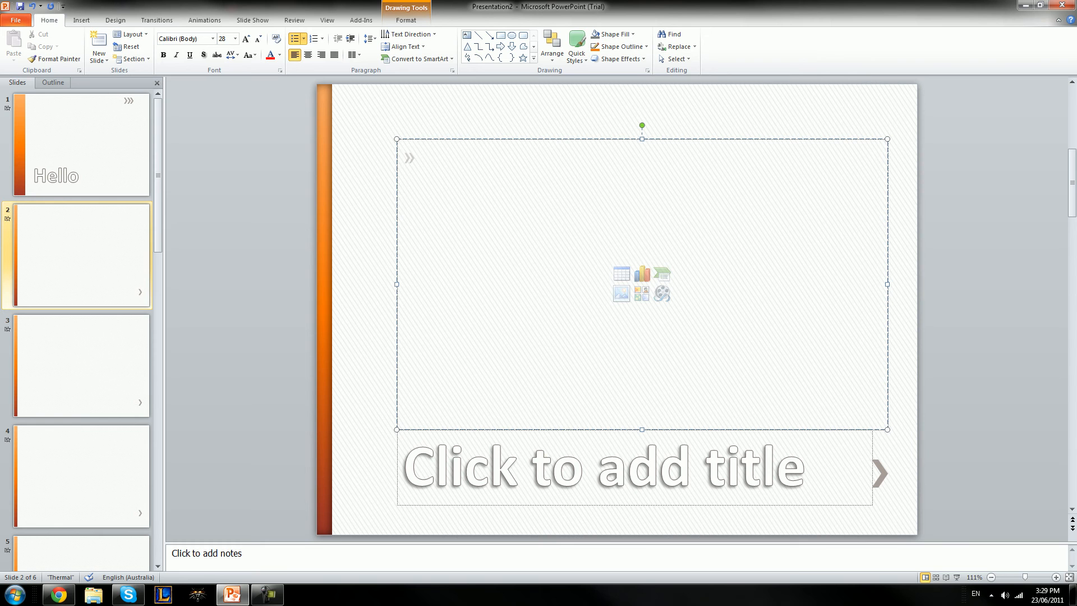
type("Slide 2")
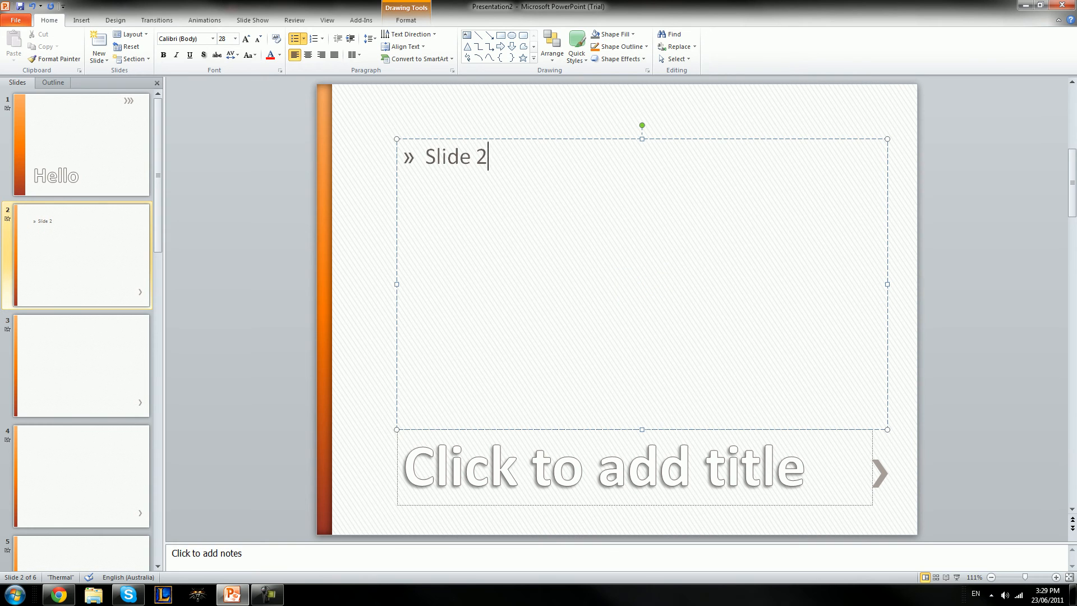
left_click(82, 255)
Give slide 3 the bullets 'Slide 3' and 'Cake.', then return to slide 1
left_click(81, 366)
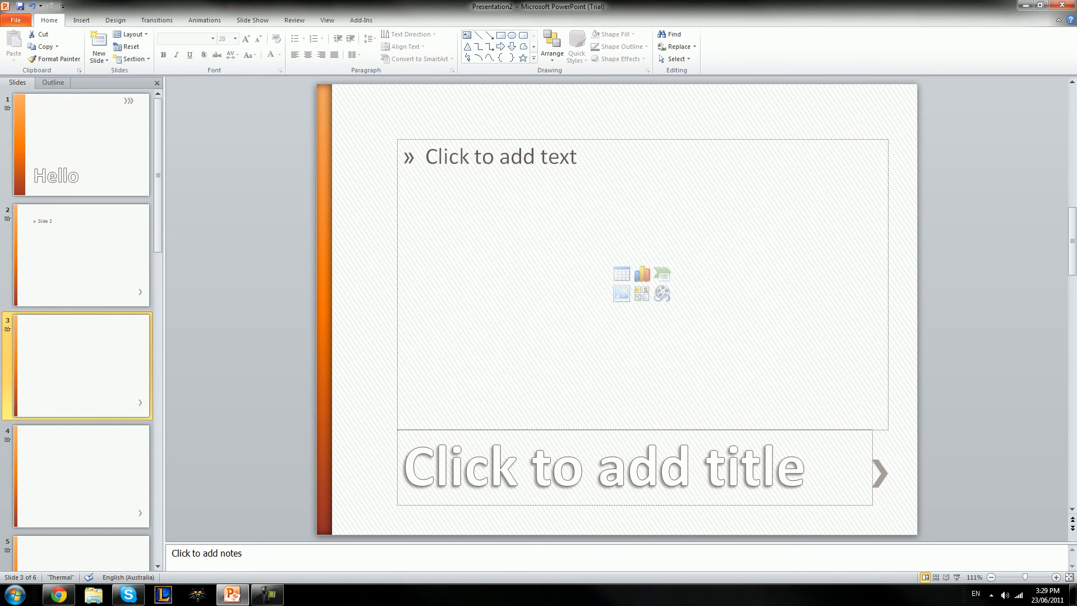
left_click(505, 158)
type("Slide 3")
key("Return")
key("Return")
type("Cake.")
mouse_move(158, 185)
left_mouse_down()
mouse_move(158, 483)
mouse_move(159, 180)
left_mouse_up()
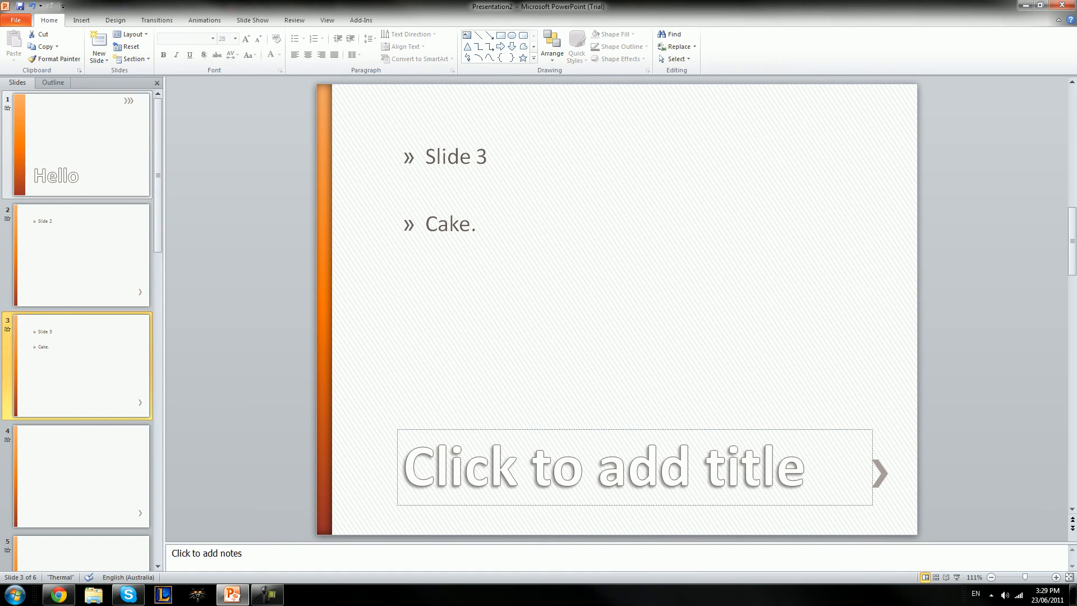
left_click(81, 144)
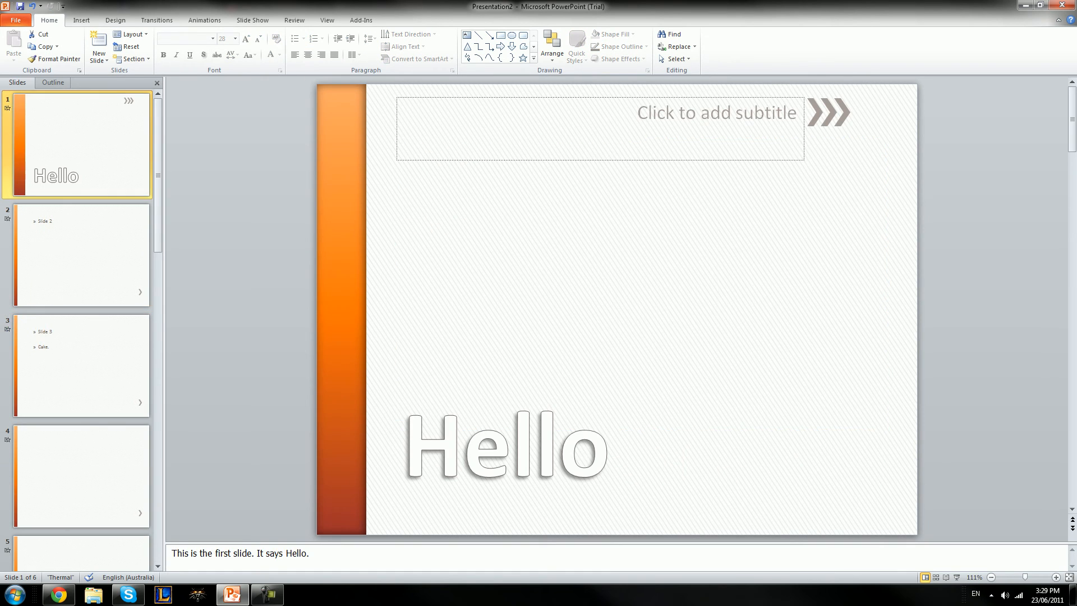